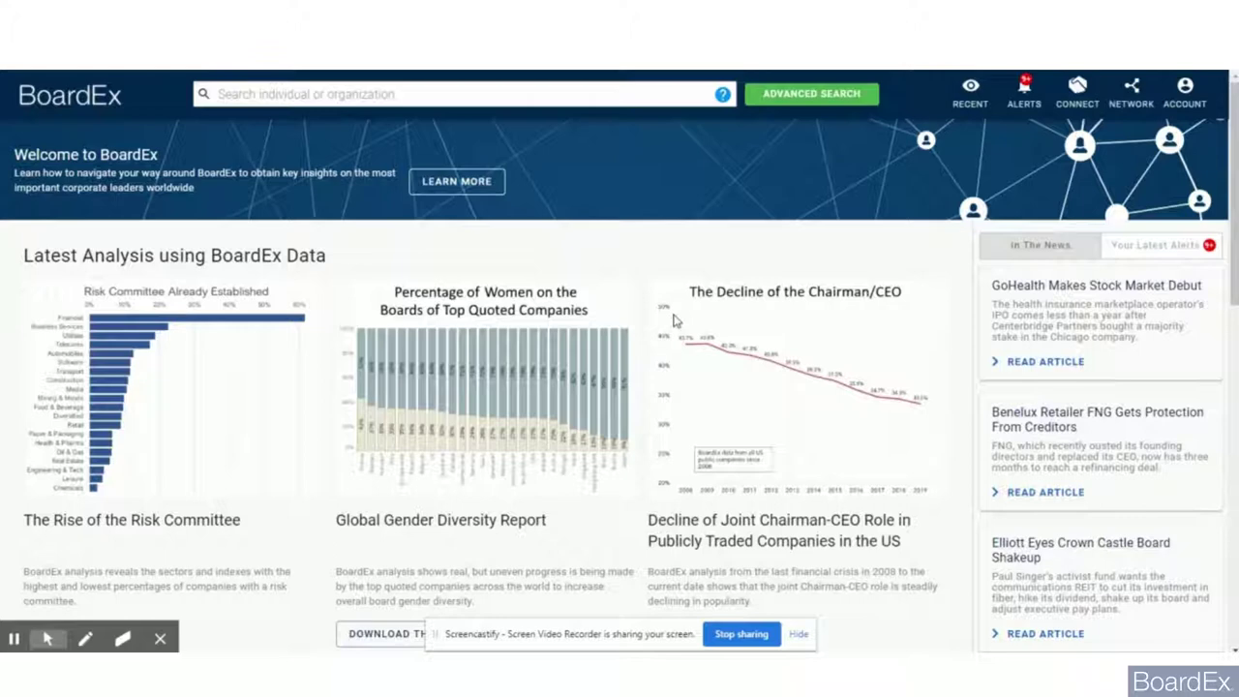
Step: Start an advanced search and set the sector to Pharmaceuticals and Biotechnology and the country/region to Europe
{"action": "left_click", "coordinate": [798, 102]}
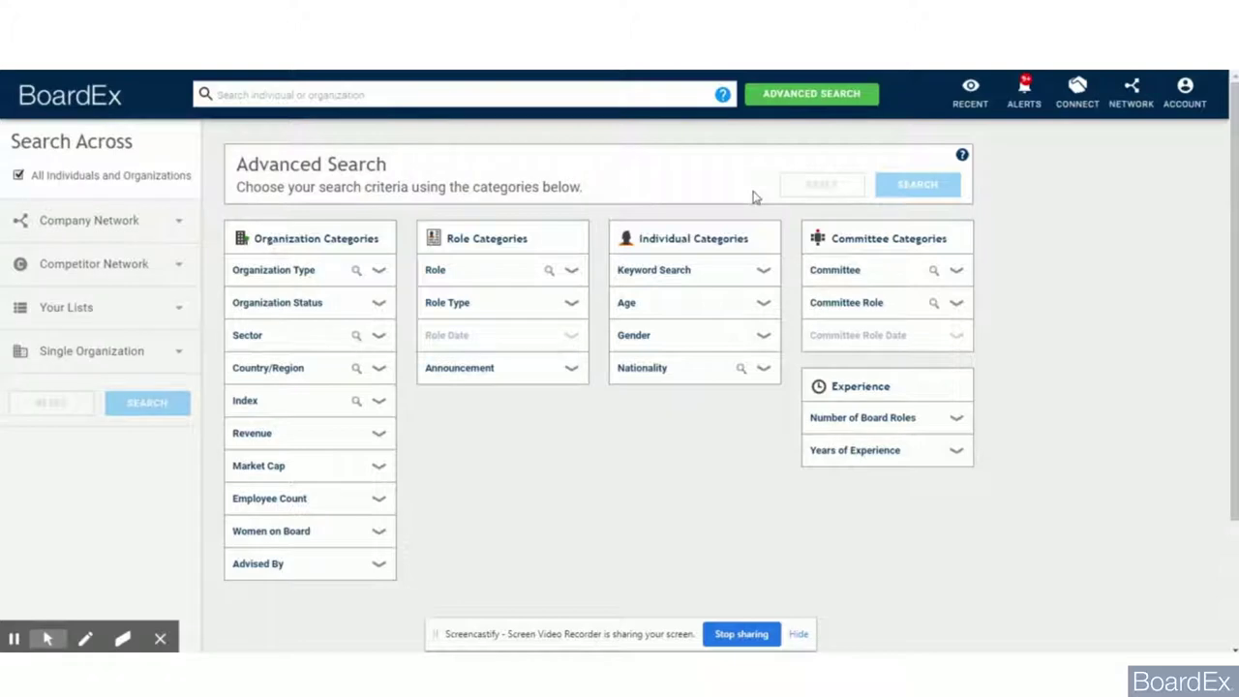
{"action": "left_click", "coordinate": [356, 337]}
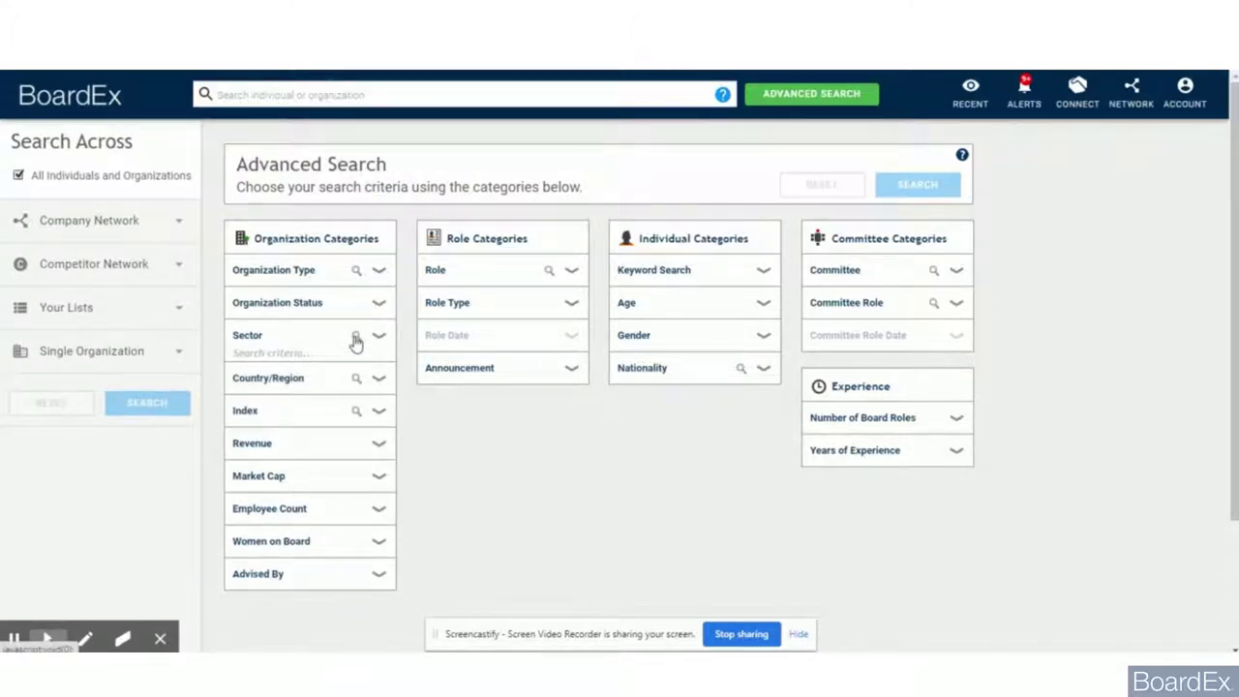
{"action": "type", "text": "pho"}
{"action": "type", "text": "rma"}
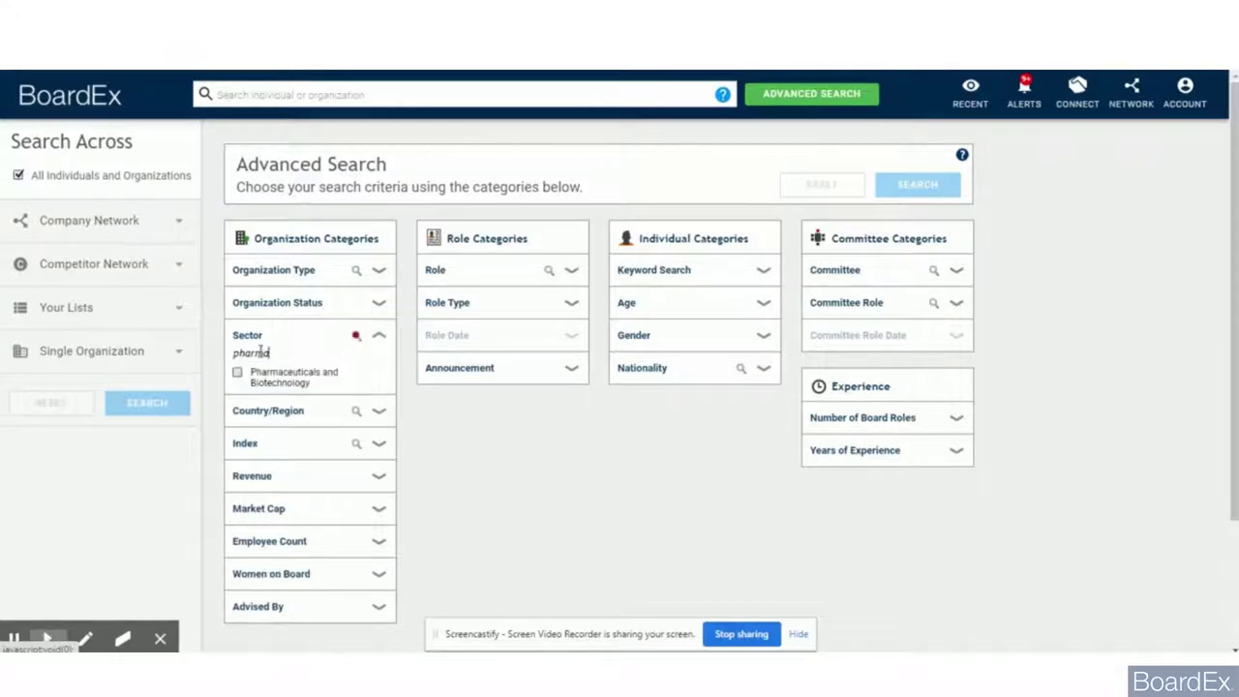
{"action": "left_click", "coordinate": [237, 376]}
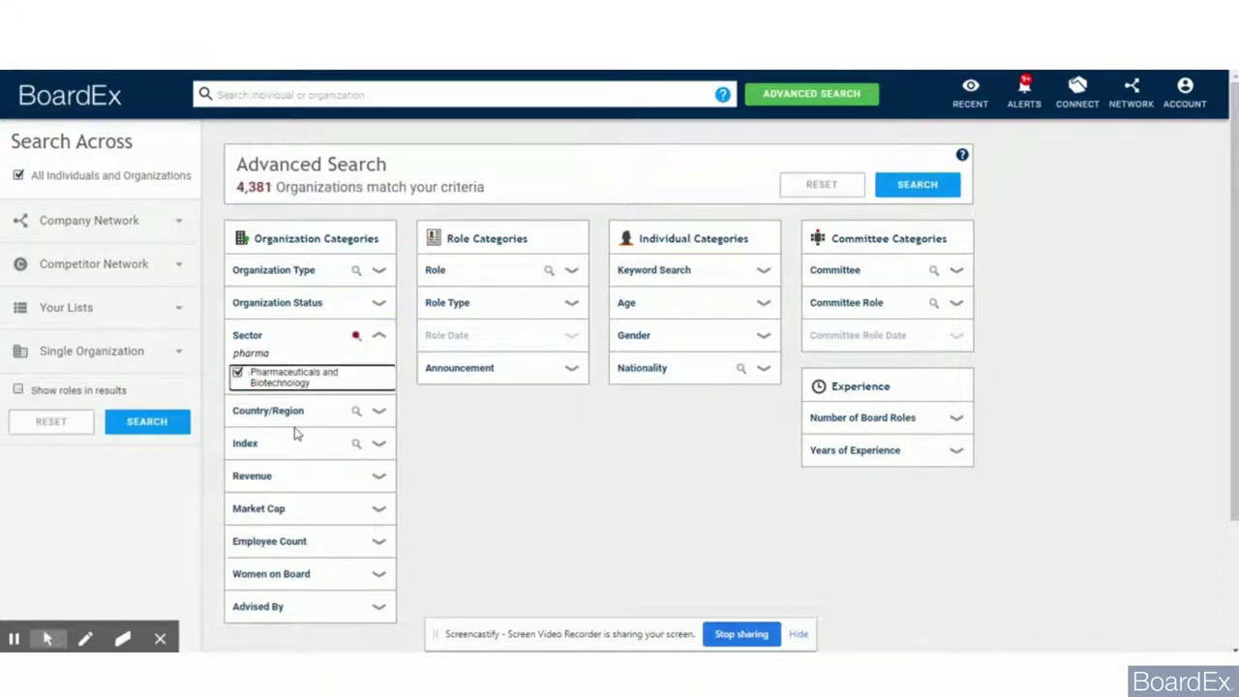
{"action": "left_click", "coordinate": [379, 414]}
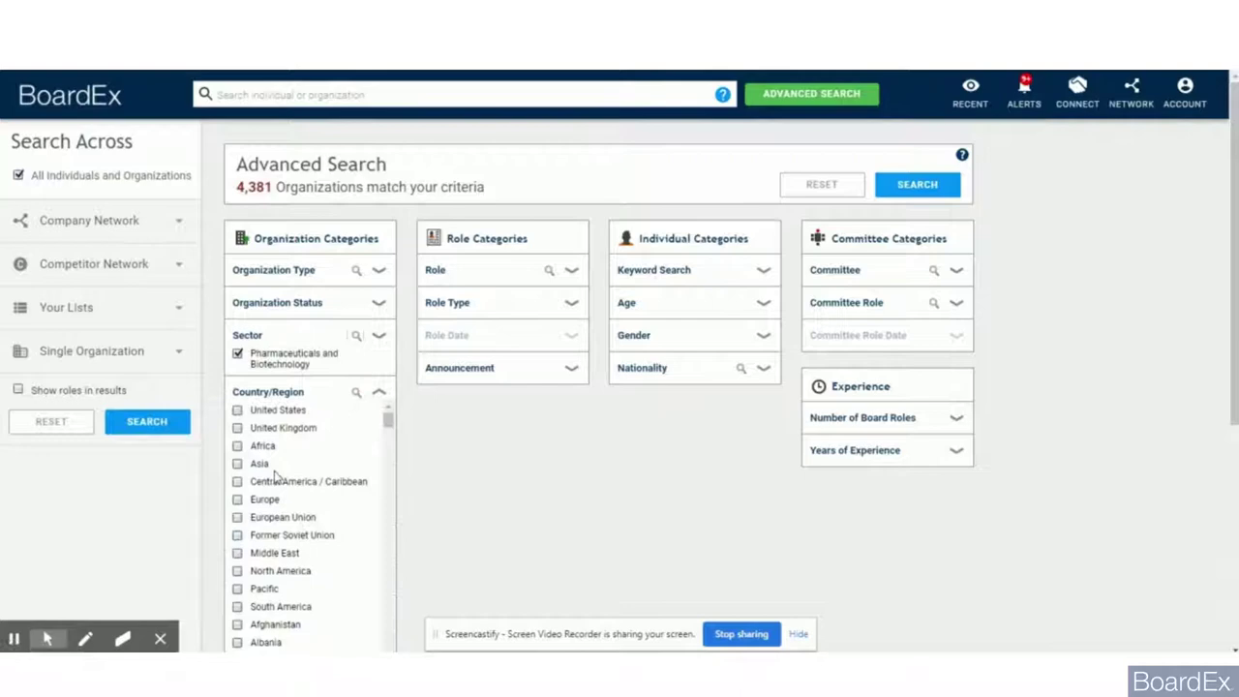
{"action": "left_click", "coordinate": [237, 501]}
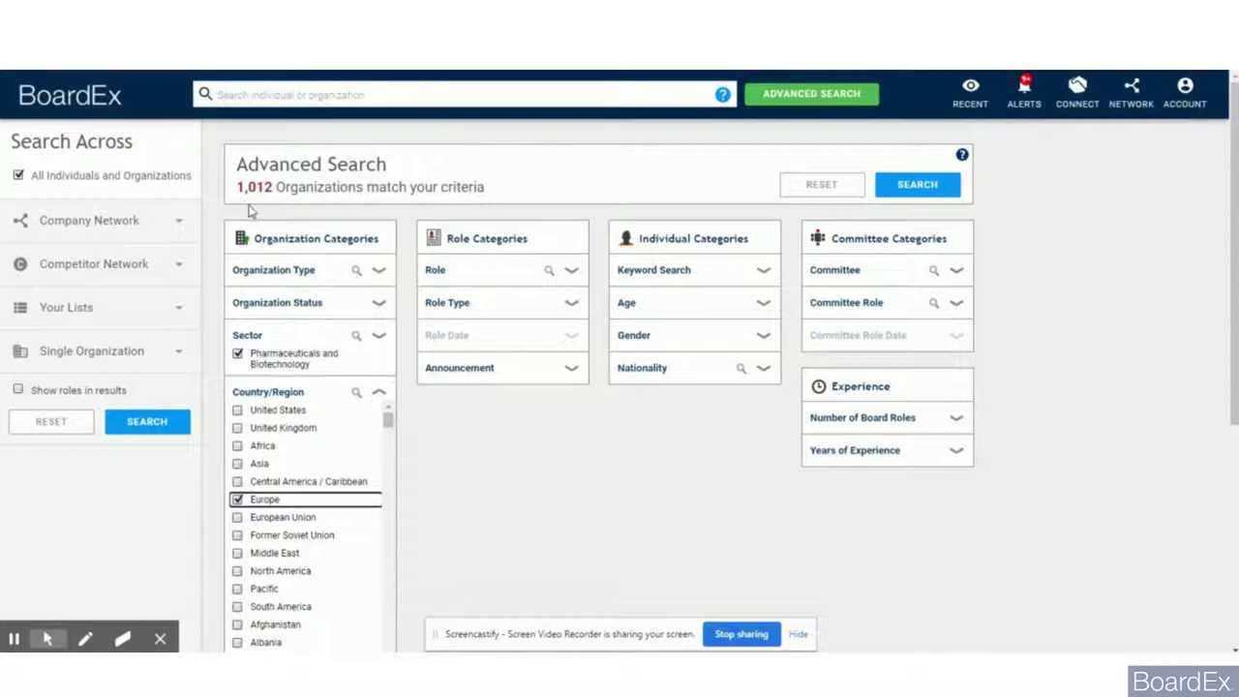
Step: Restrict the search to the role type Non-Executive directors with the role date Current or Historic
{"action": "left_click", "coordinate": [573, 272]}
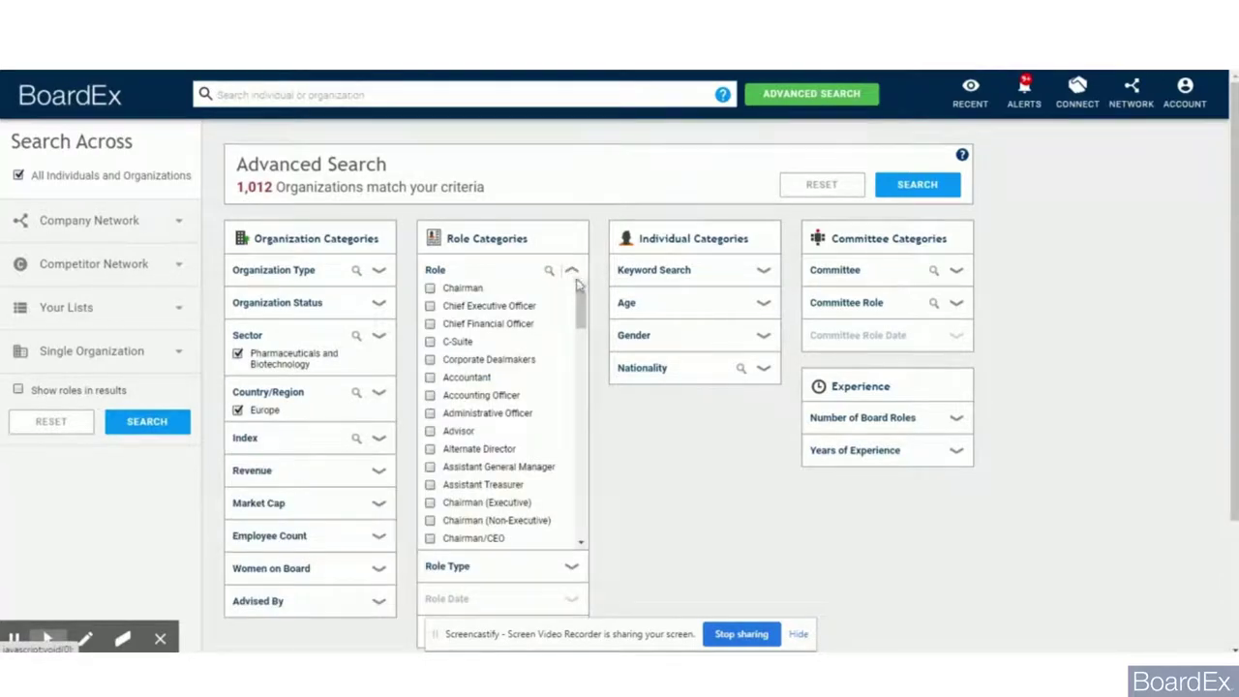
{"action": "left_click_drag", "start_coordinate": [579, 290], "coordinate": [585, 341]}
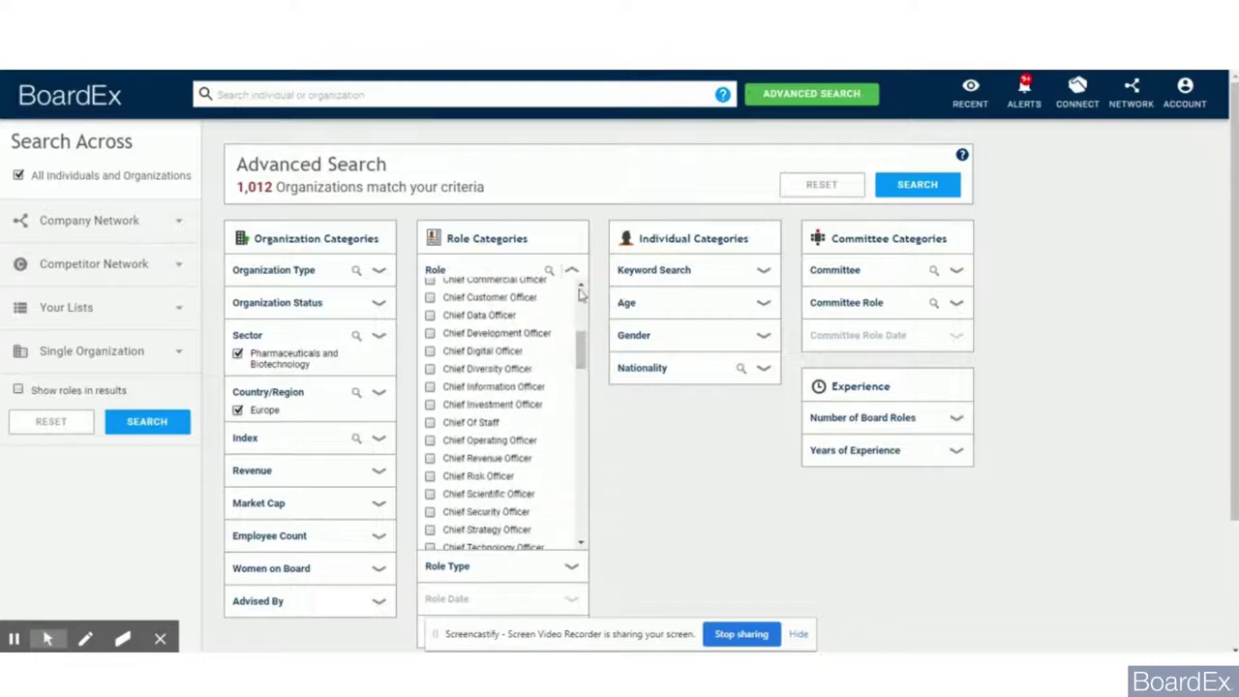
{"action": "left_click", "coordinate": [572, 272]}
{"action": "left_click", "coordinate": [573, 303]}
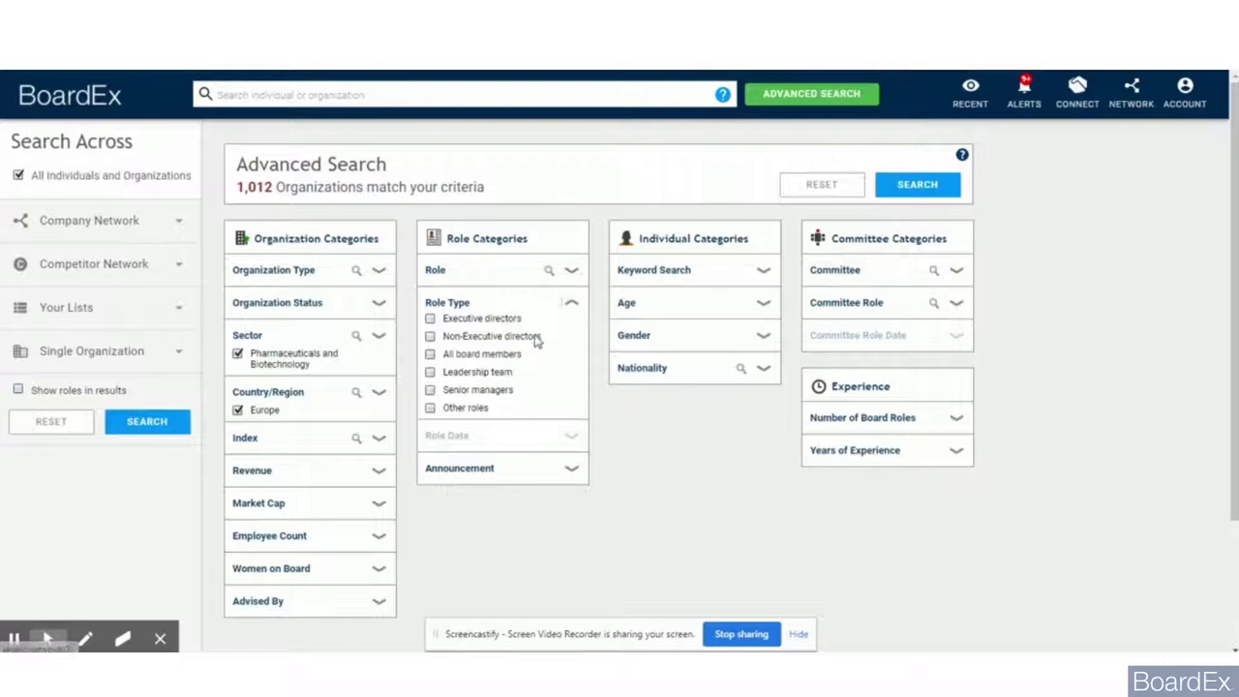
{"action": "left_click", "coordinate": [430, 337]}
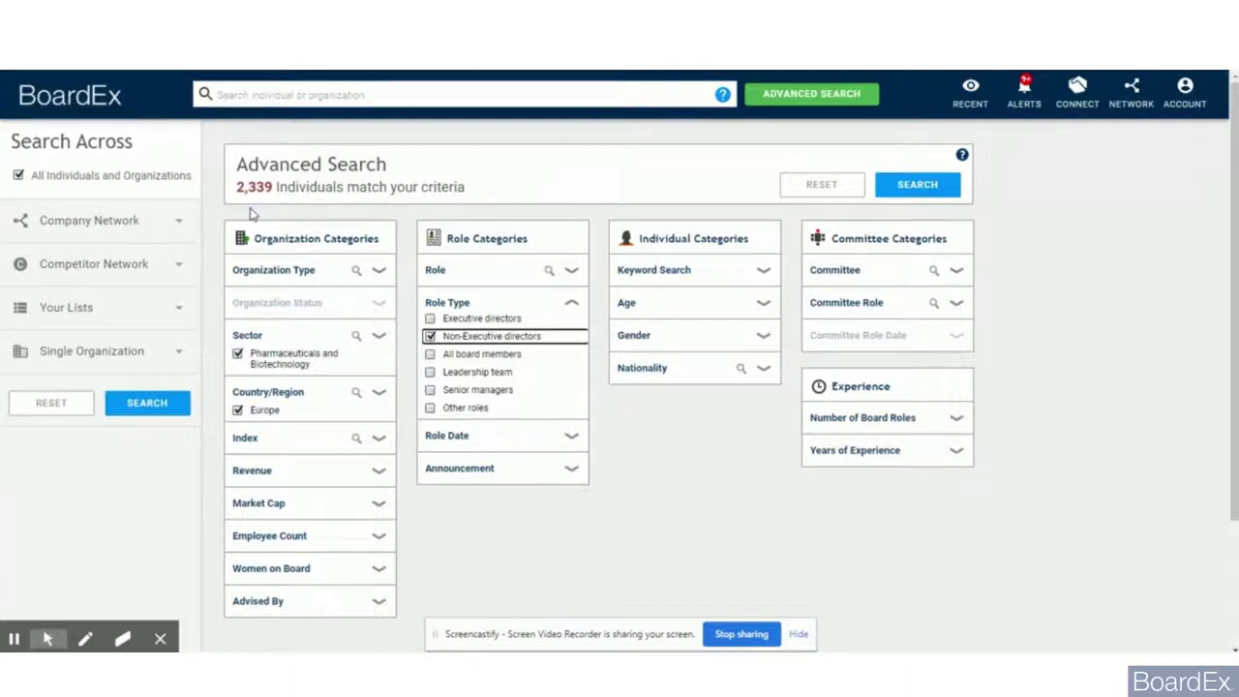
{"action": "left_click", "coordinate": [571, 436]}
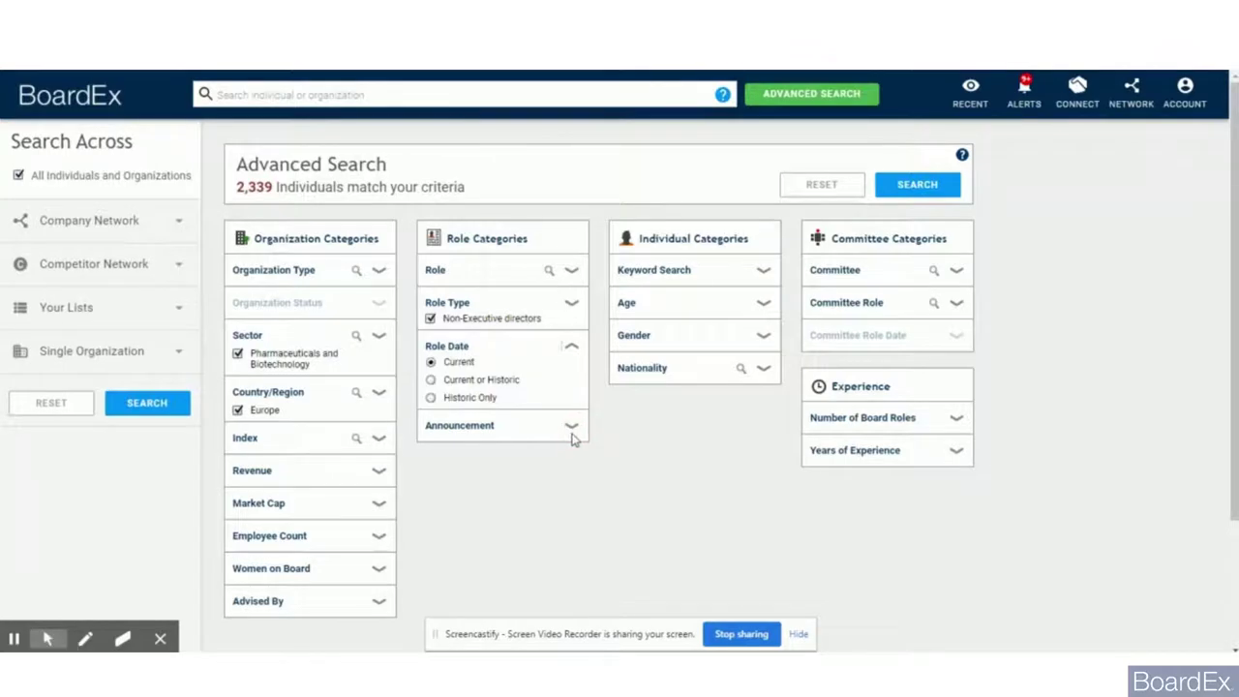
{"action": "left_click", "coordinate": [431, 380]}
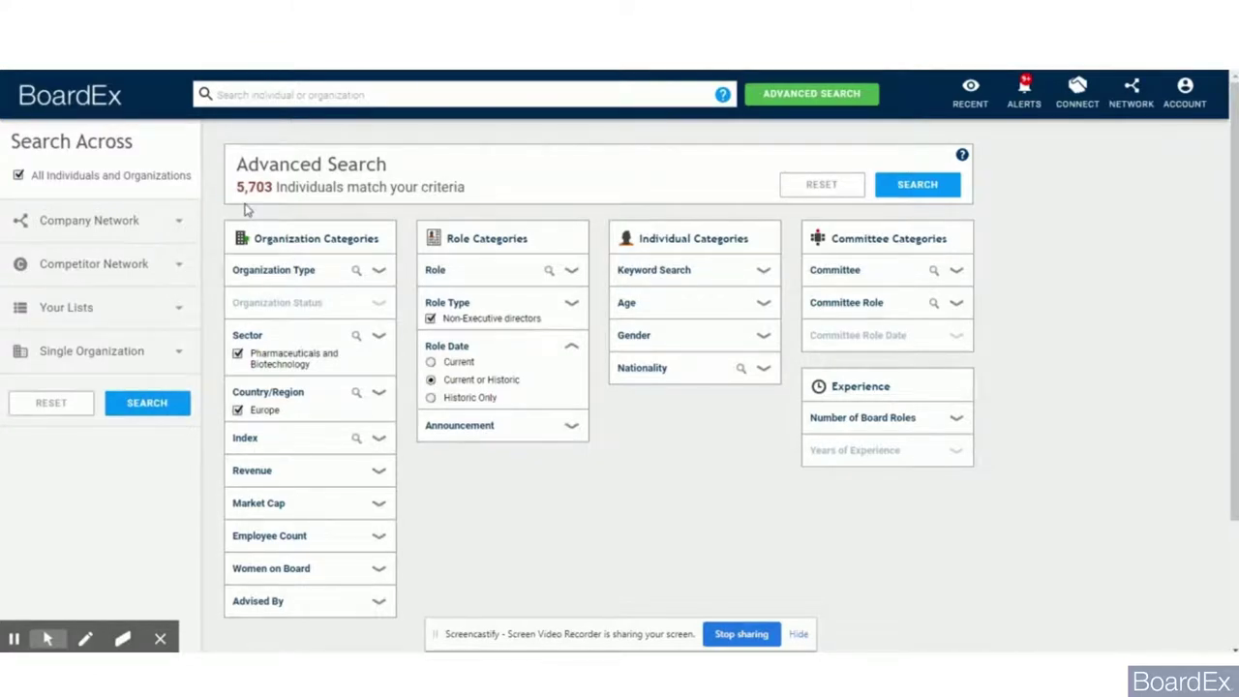
Step: Limit the individuals to Female with at most 3 board roles, and run the search
{"action": "left_click", "coordinate": [764, 339]}
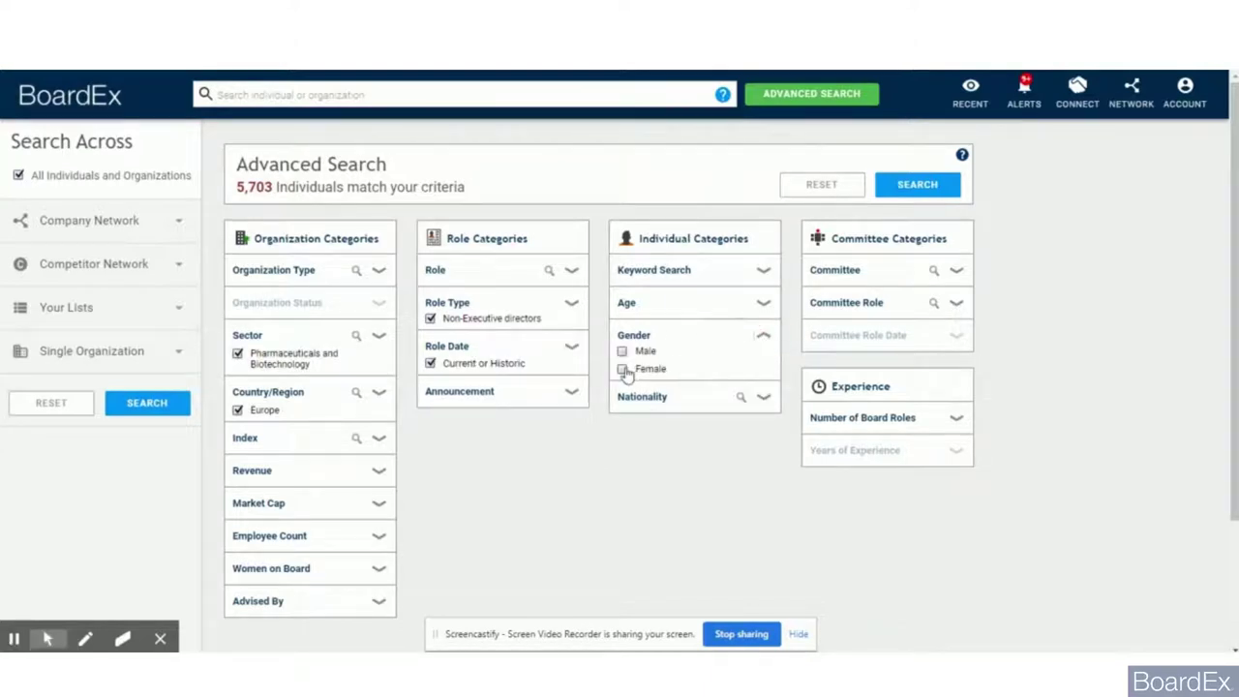
{"action": "left_click", "coordinate": [623, 369]}
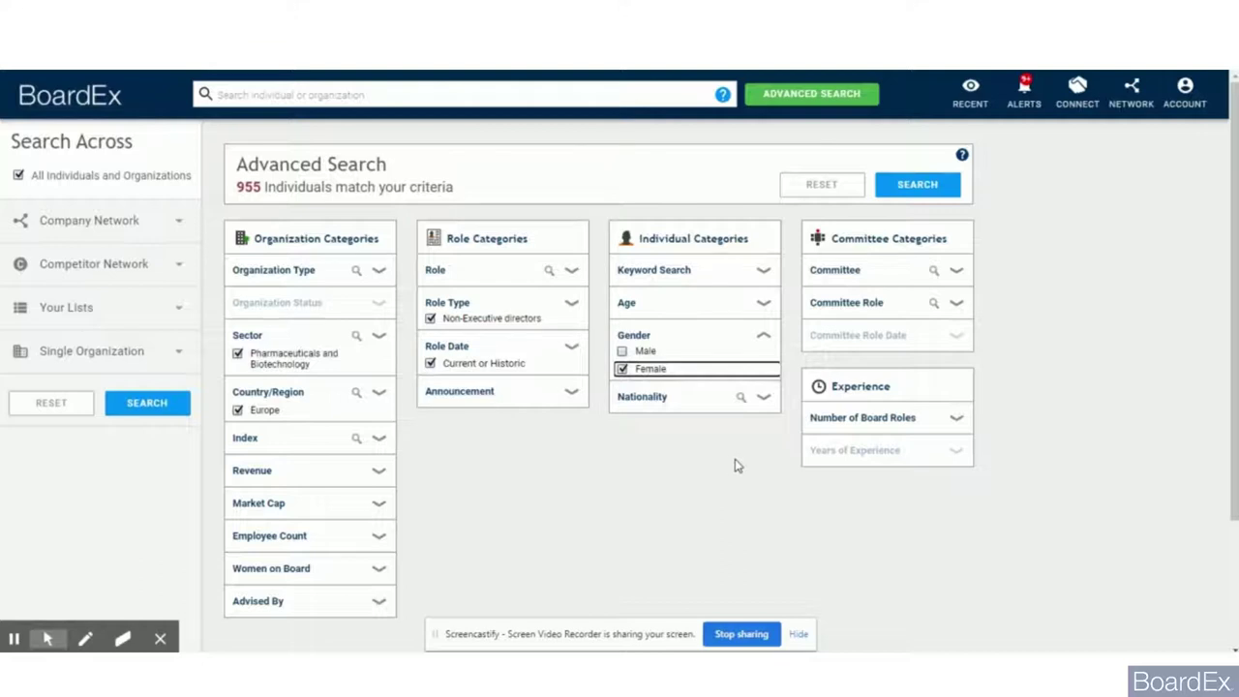
{"action": "left_click", "coordinate": [960, 421]}
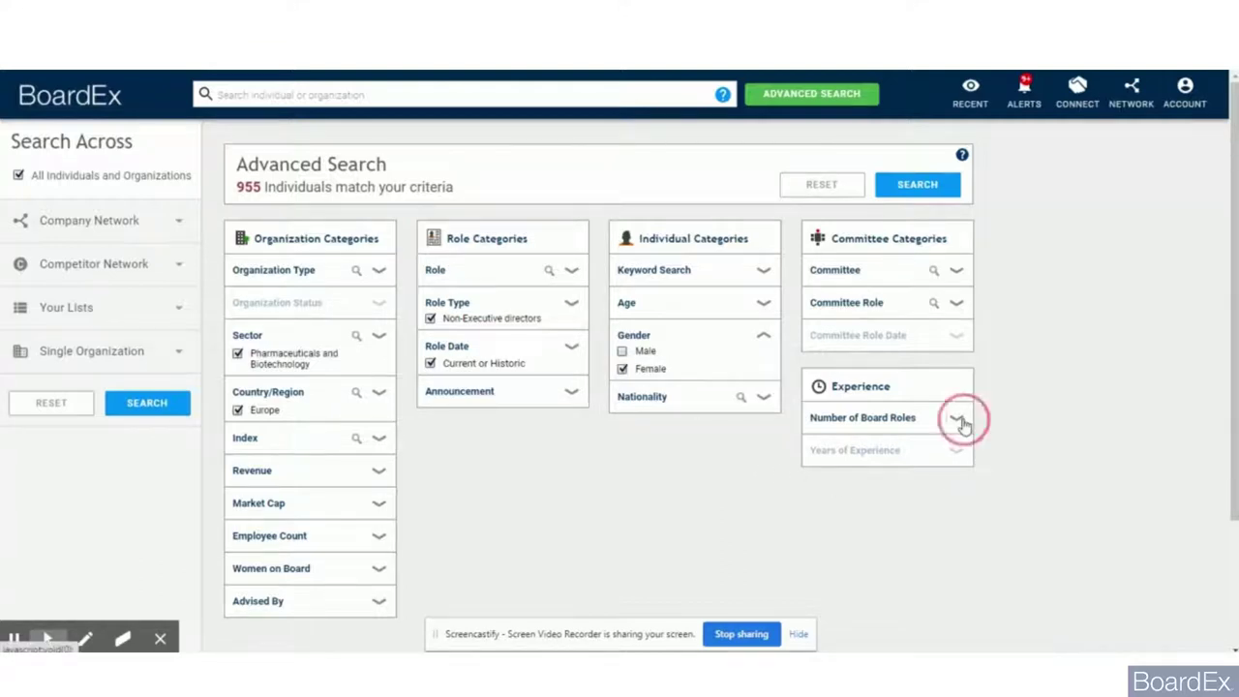
{"action": "left_click", "coordinate": [918, 481]}
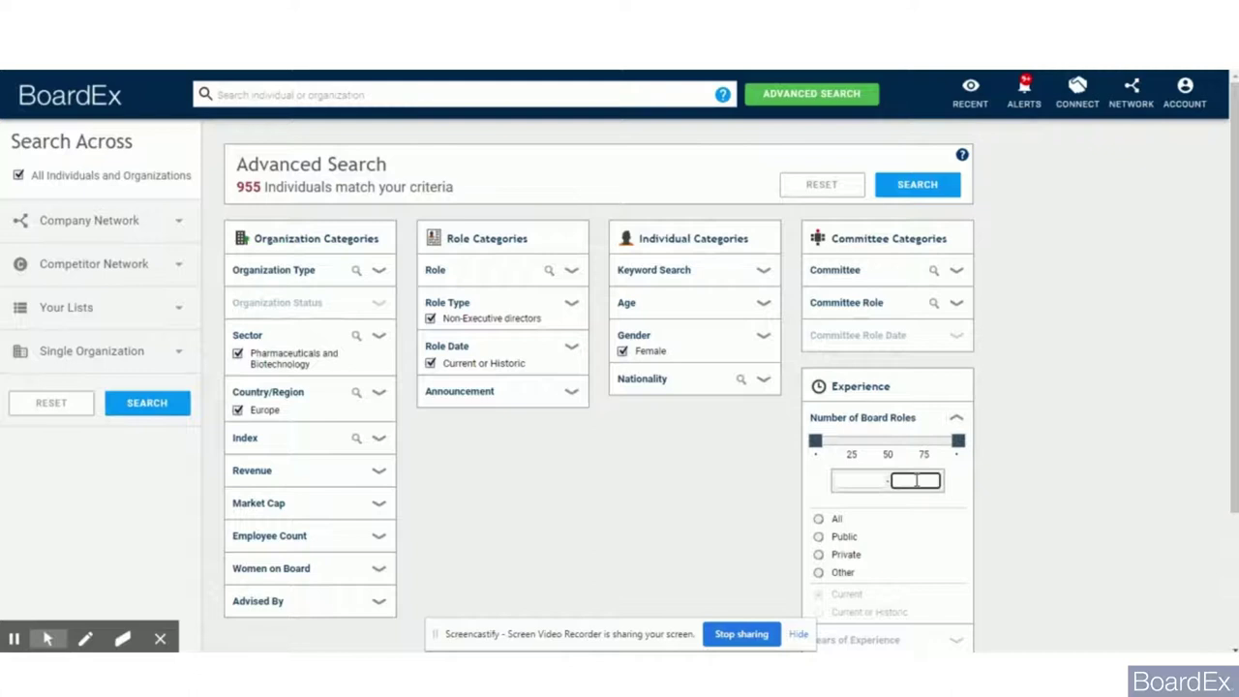
{"action": "type", "text": "3"}
{"action": "left_click", "coordinate": [1046, 444]}
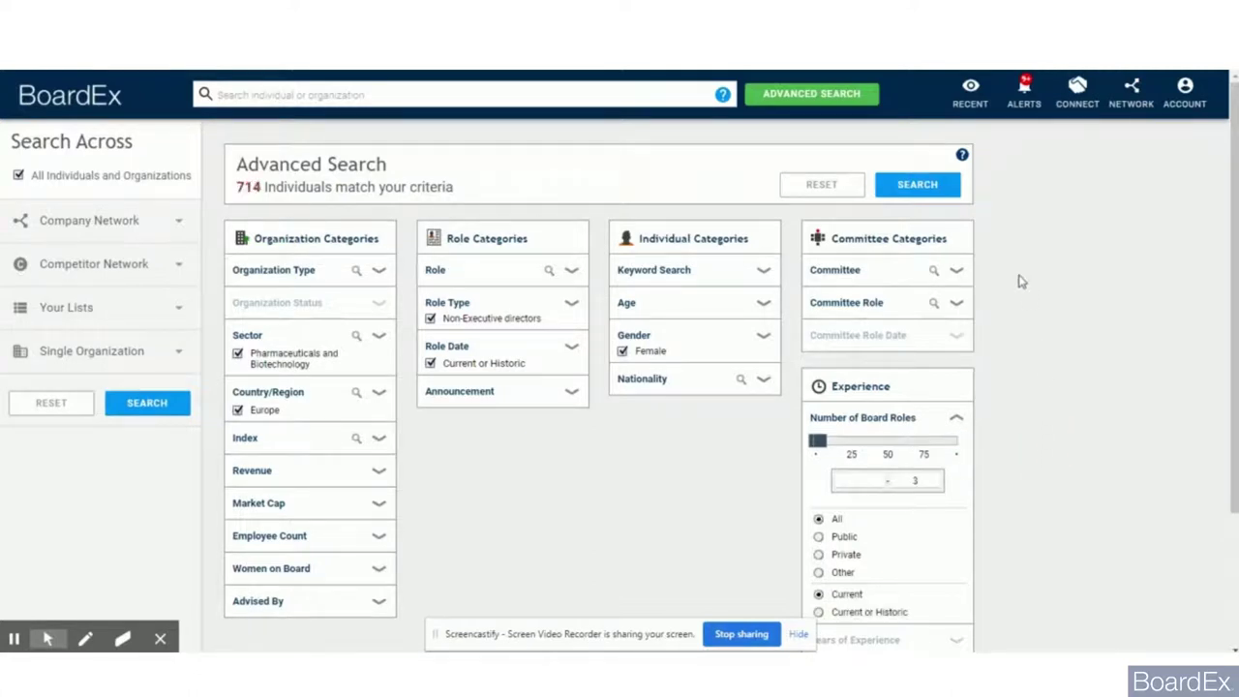
{"action": "left_click", "coordinate": [931, 194]}
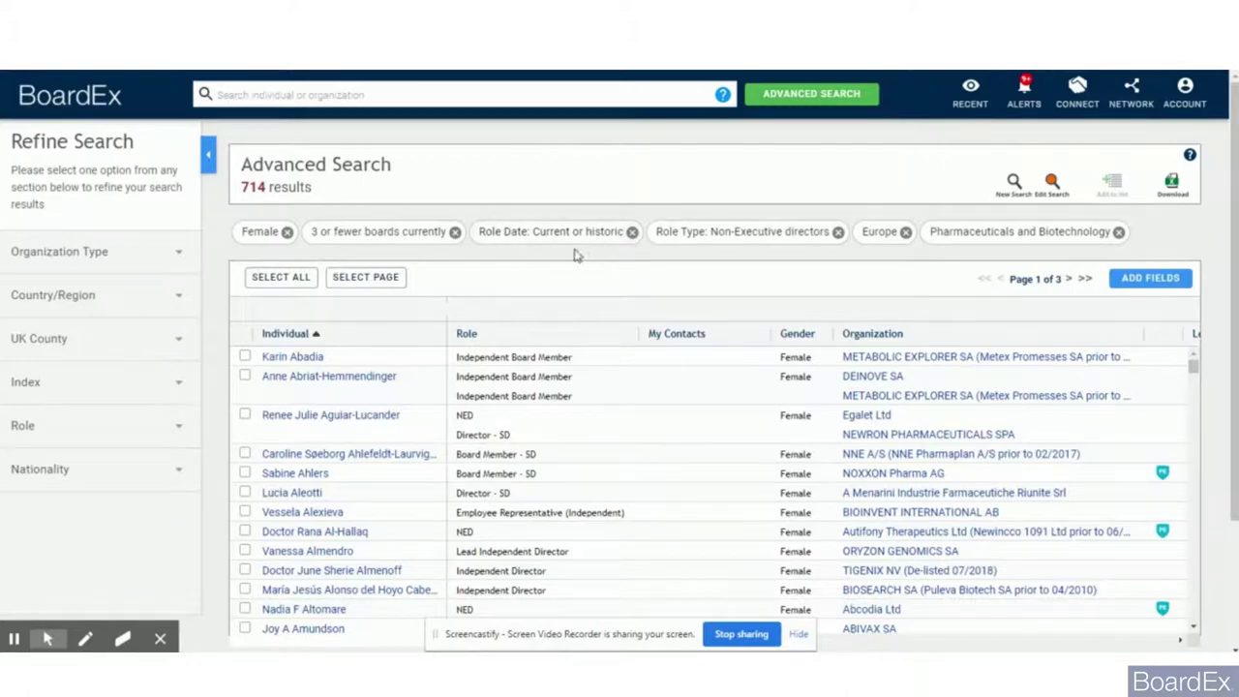
Step: Review the organization type refinements, the further result columns and the optional fields available for the results grid
{"action": "left_click", "coordinate": [177, 256]}
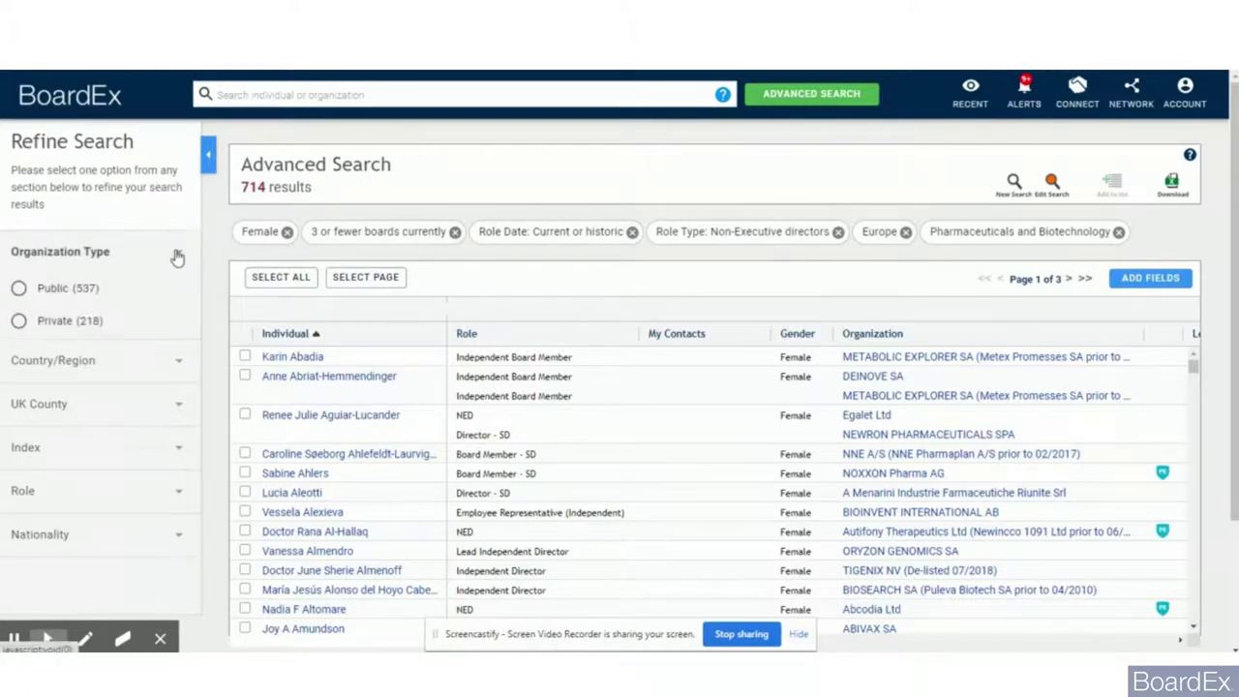
{"action": "left_click", "coordinate": [177, 257]}
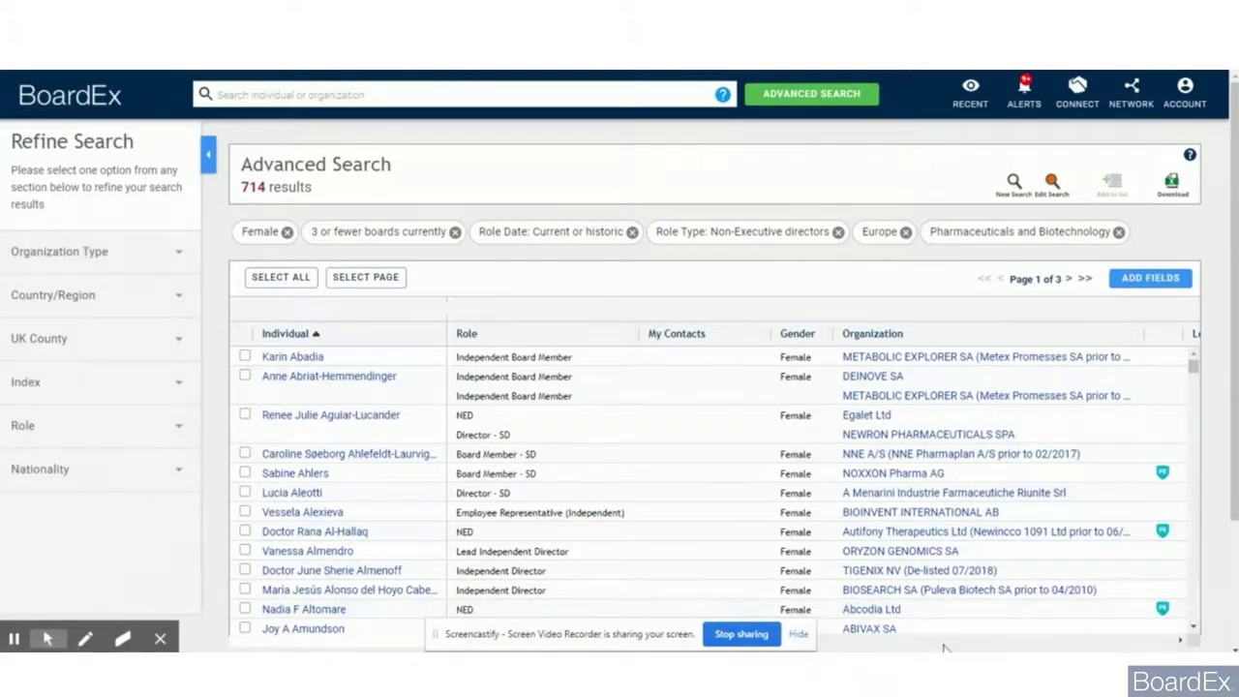
{"action": "scroll", "coordinate": [984, 644], "scroll_direction": "right", "scroll_amount": 5}
{"action": "scroll", "coordinate": [1007, 645], "scroll_direction": "right", "scroll_amount": 5}
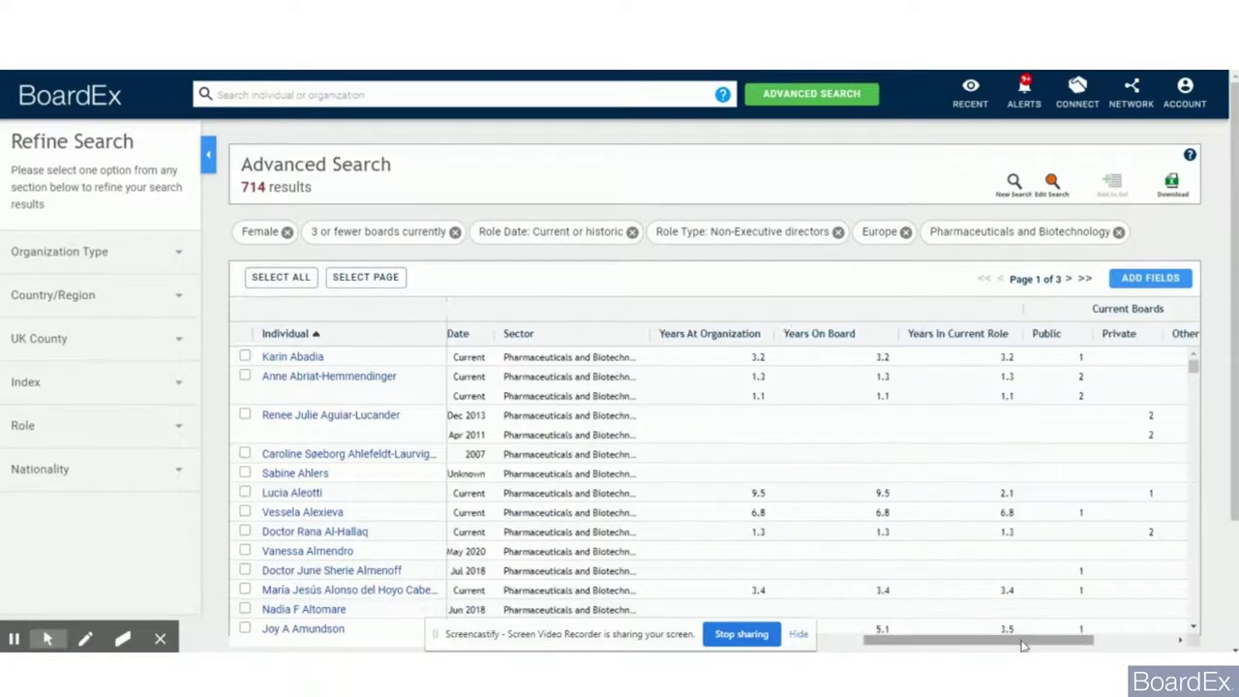
{"action": "left_click", "coordinate": [1154, 280]}
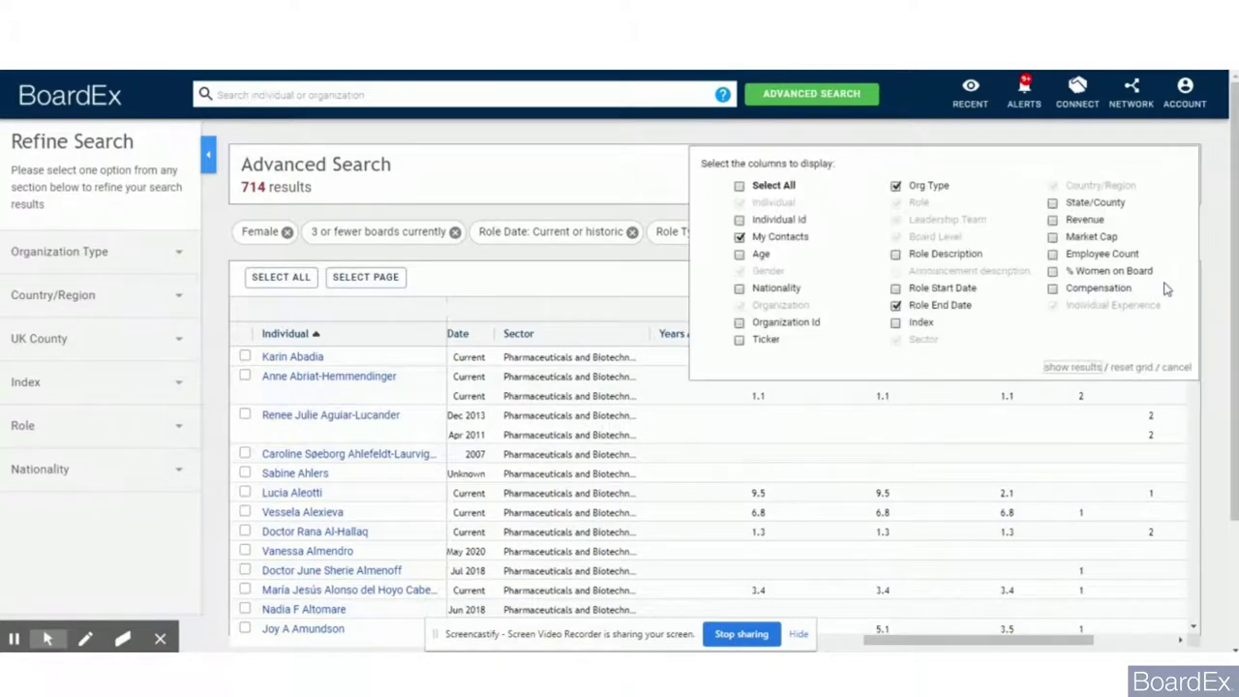
{"action": "left_click", "coordinate": [1177, 368]}
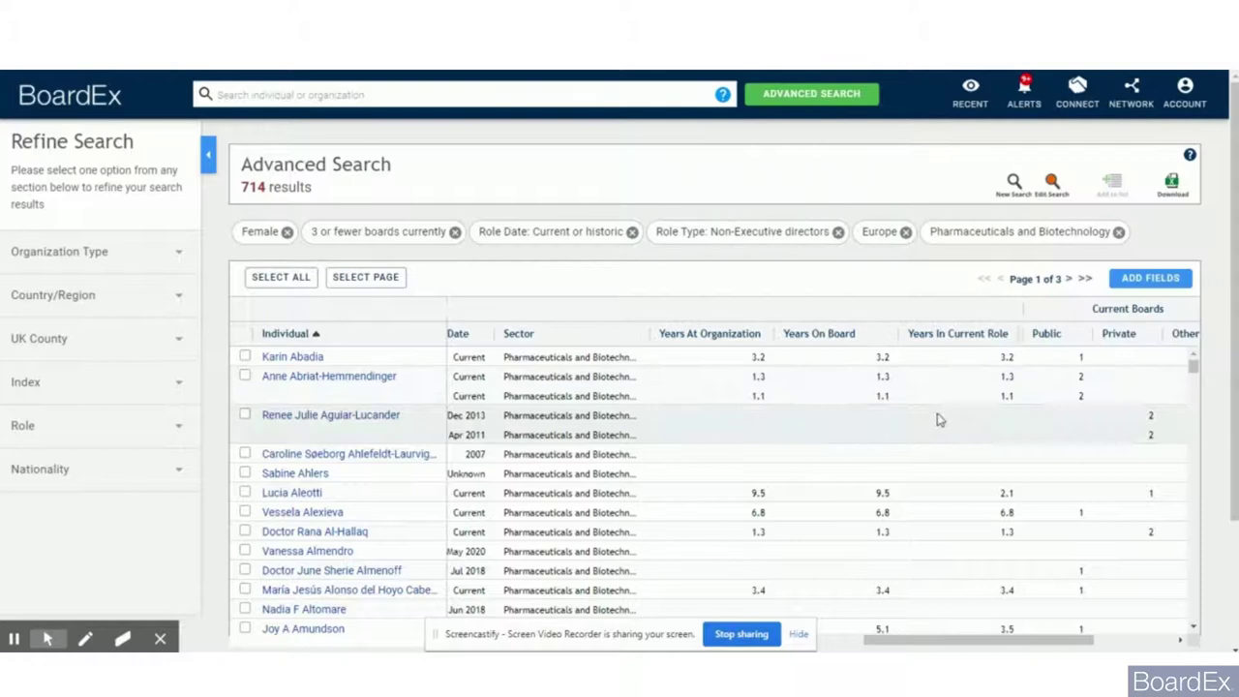
Step: Open the profile of the third individual in the results and review the employment history and education
{"action": "left_click", "coordinate": [350, 419]}
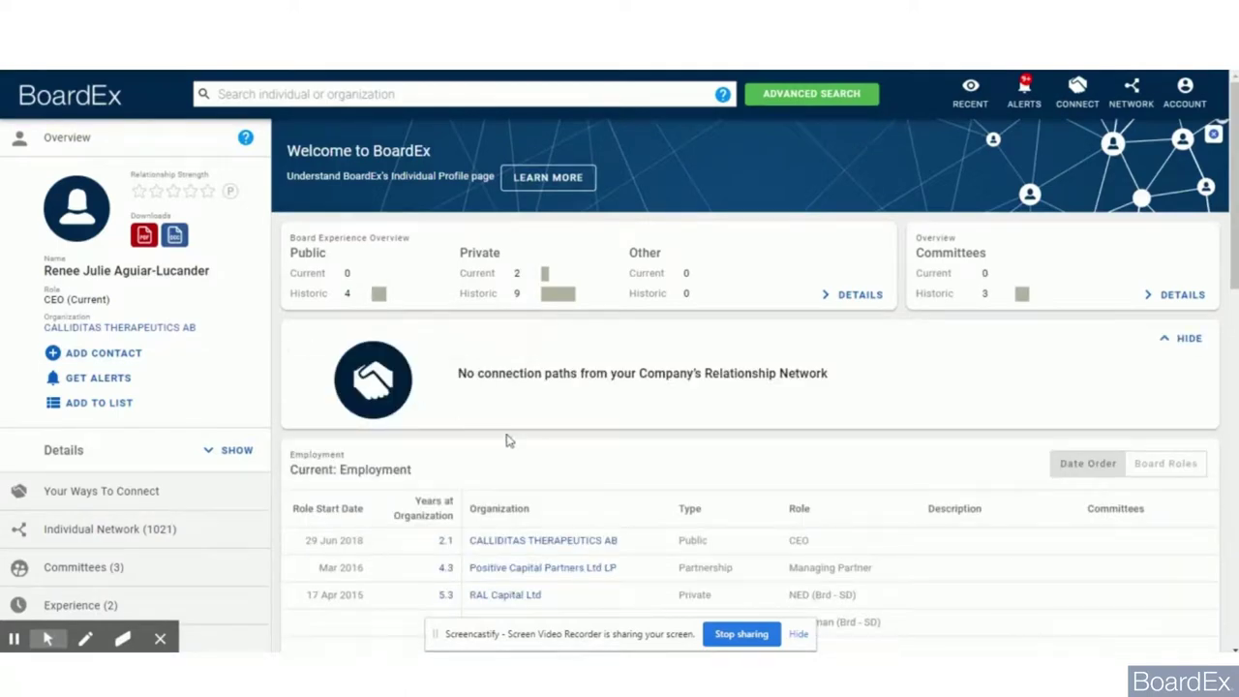
{"action": "scroll", "coordinate": [511, 442], "scroll_direction": "down", "scroll_amount": 3}
{"action": "scroll", "coordinate": [511, 441], "scroll_direction": "down", "scroll_amount": 6}
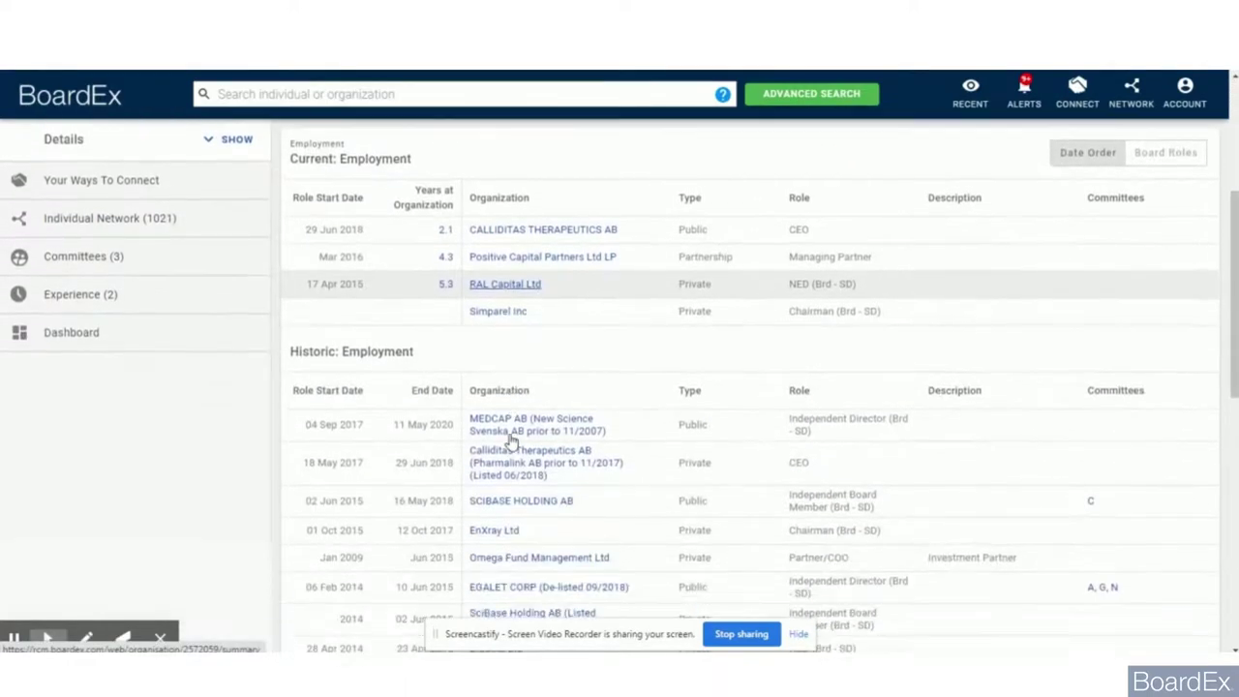
{"action": "scroll", "coordinate": [511, 441], "scroll_direction": "down", "scroll_amount": 3}
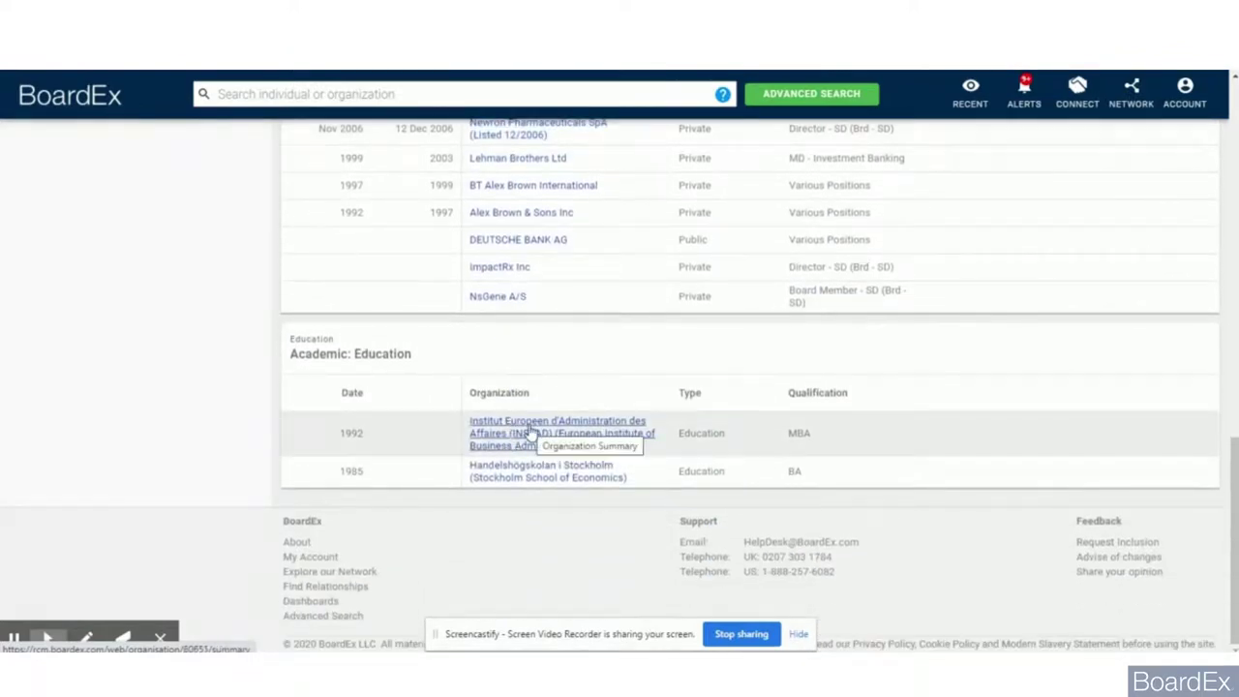
{"action": "scroll", "coordinate": [531, 432], "scroll_direction": "up", "scroll_amount": 10}
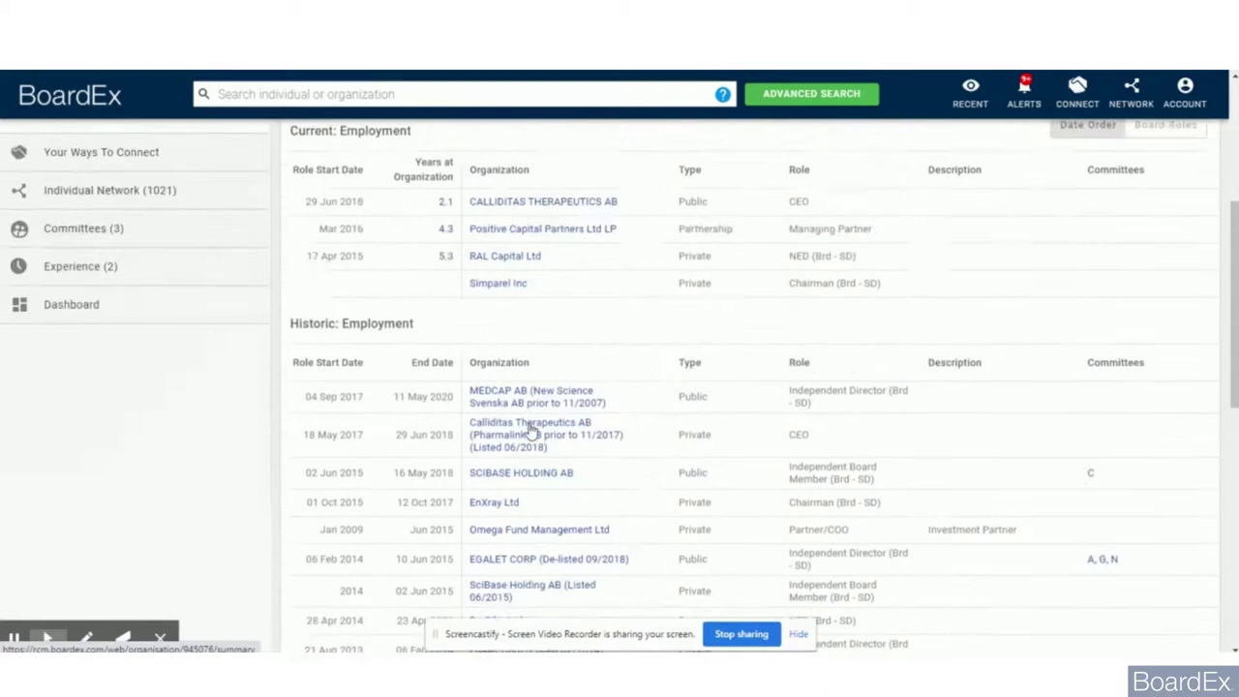
{"action": "scroll", "coordinate": [531, 431], "scroll_direction": "up", "scroll_amount": 2}
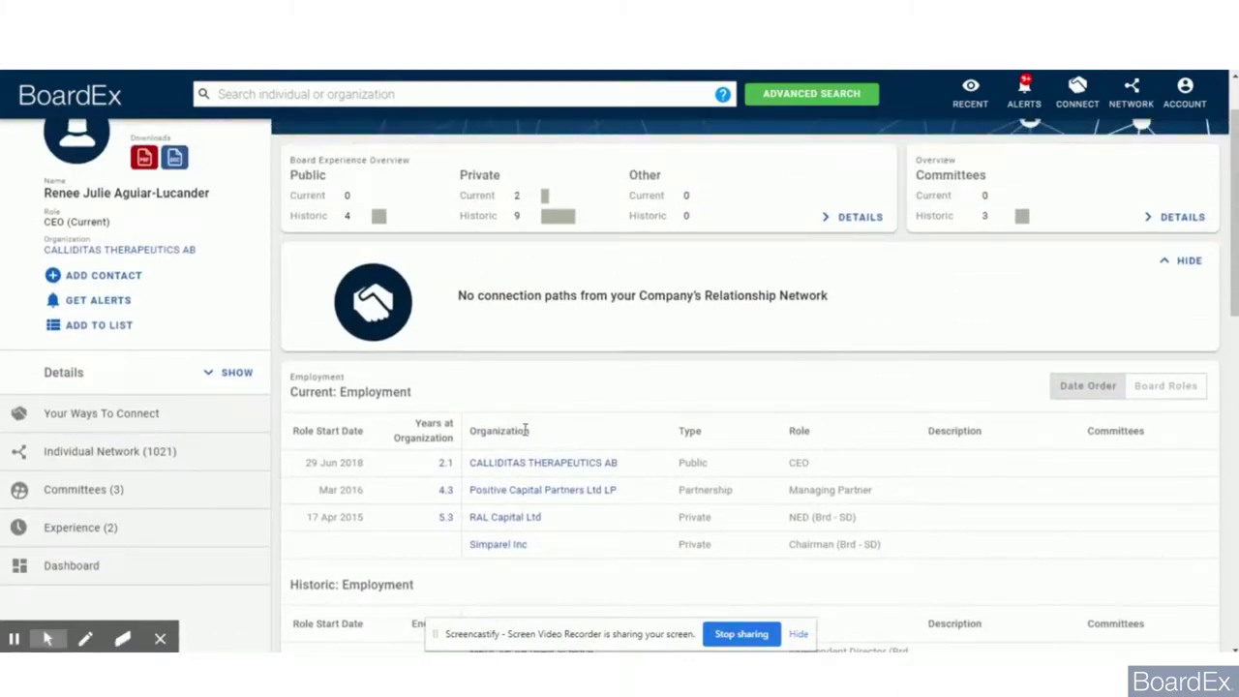
Step: Show the individual's network and filter its connections by the organization MEDCAP AB
{"action": "left_click", "coordinate": [172, 452]}
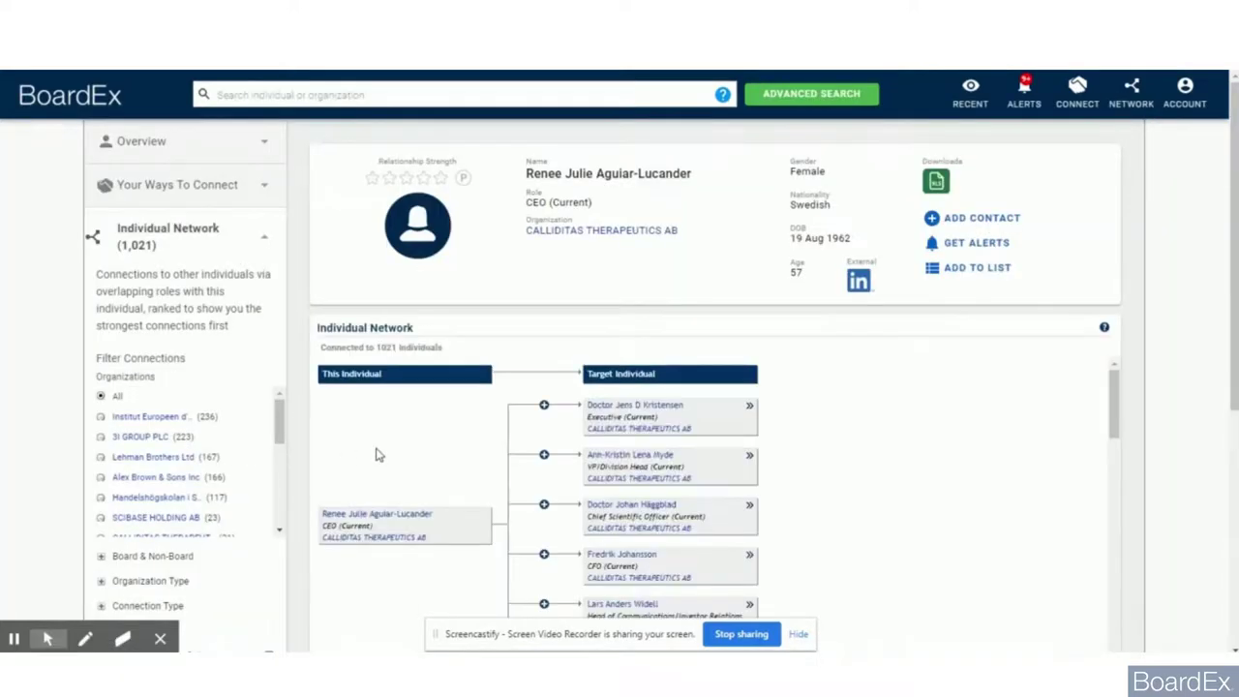
{"action": "left_click", "coordinate": [281, 426]}
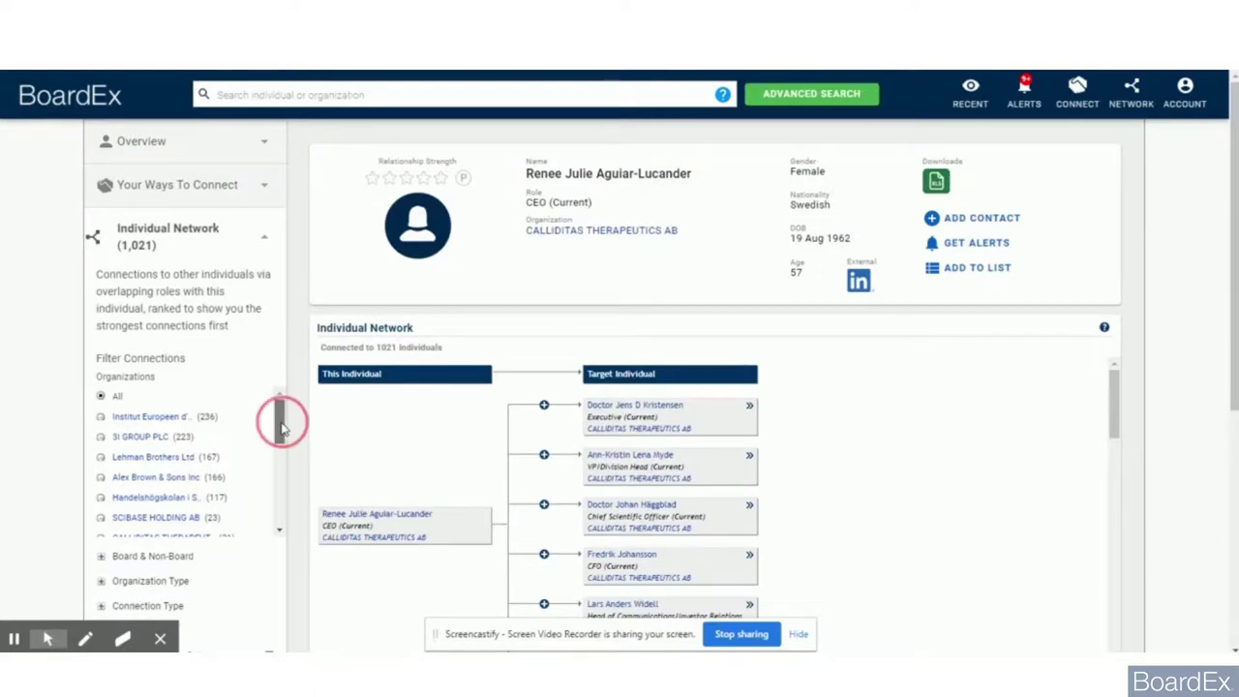
{"action": "left_click_drag", "start_coordinate": [281, 426], "coordinate": [290, 466]}
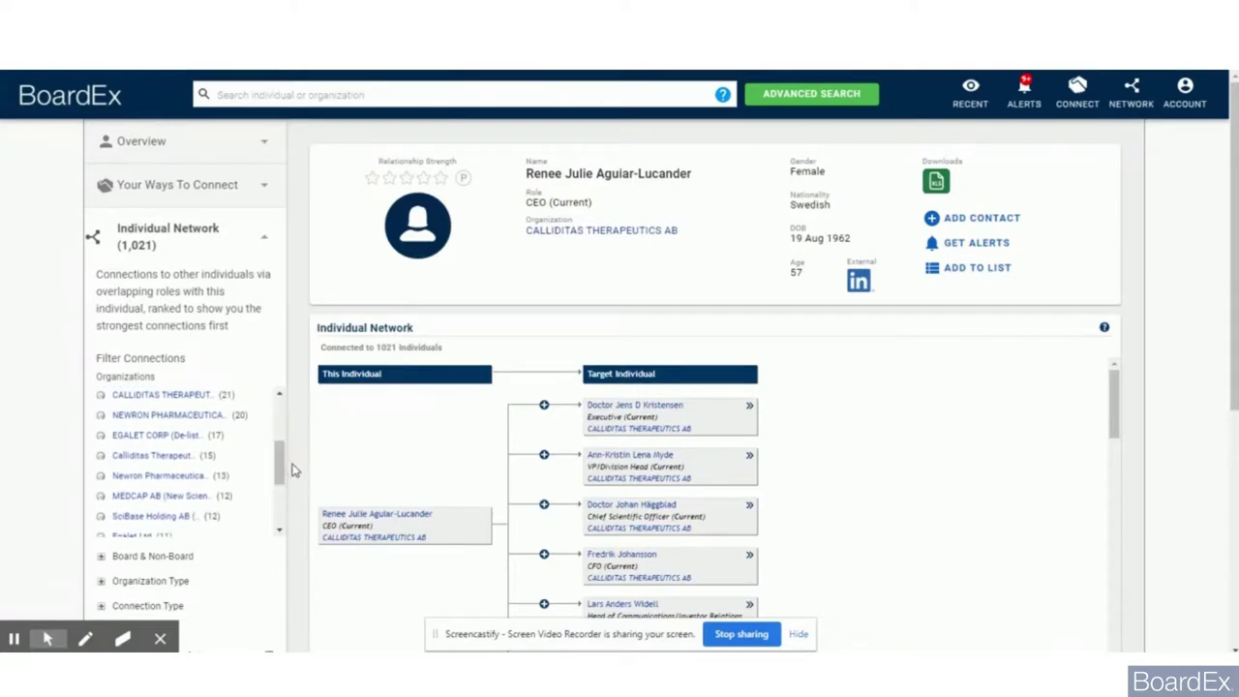
{"action": "left_click", "coordinate": [101, 495]}
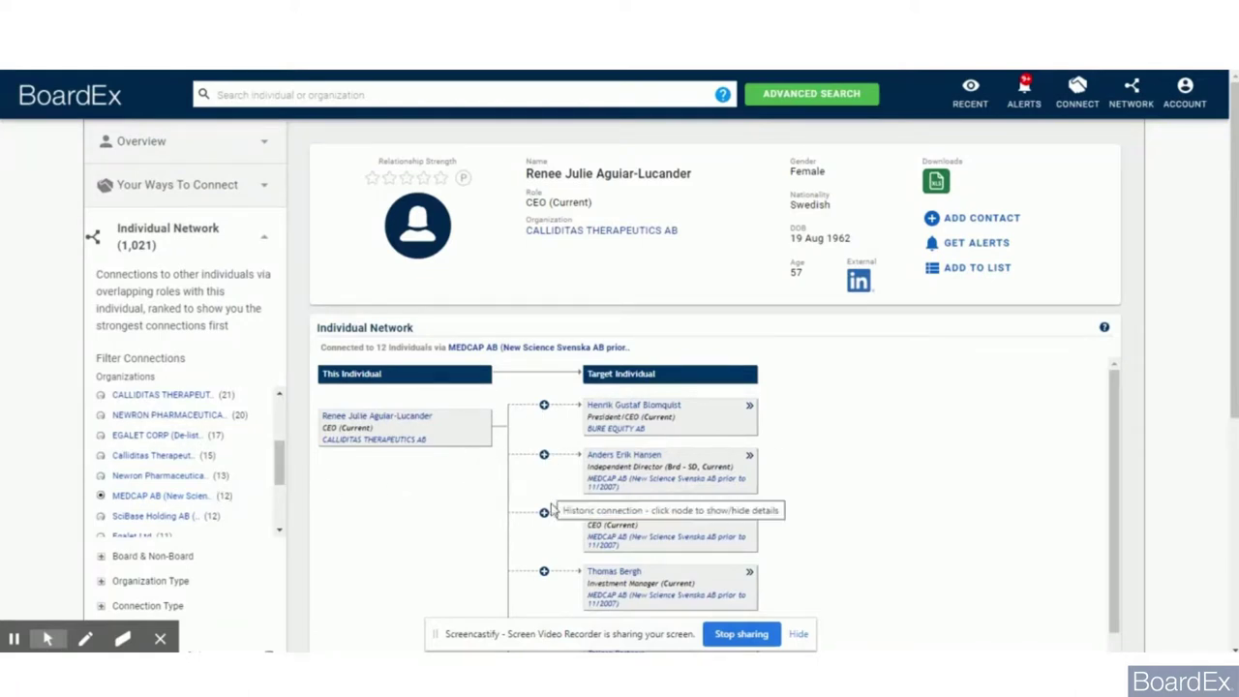
Step: Examine the connection details between the individual and the third target individual, the MEDCAP AB CEO
{"action": "left_click", "coordinate": [545, 515]}
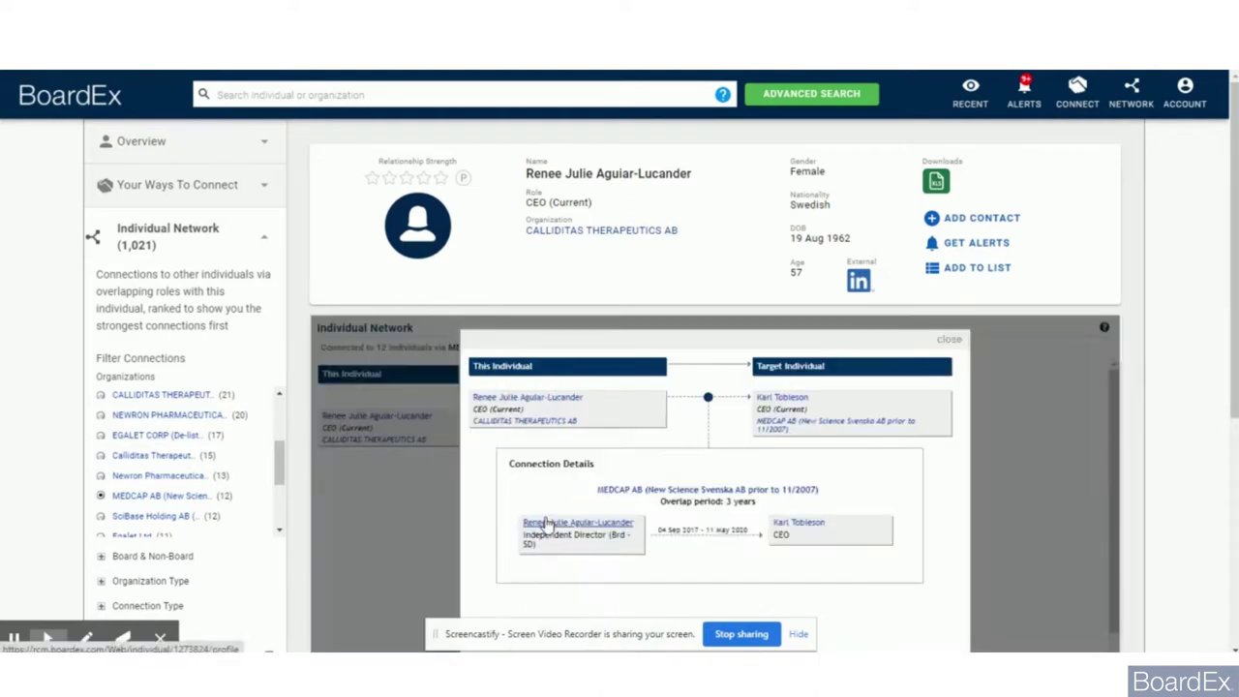
{"action": "scroll", "coordinate": [686, 504], "scroll_direction": "down", "scroll_amount": 1}
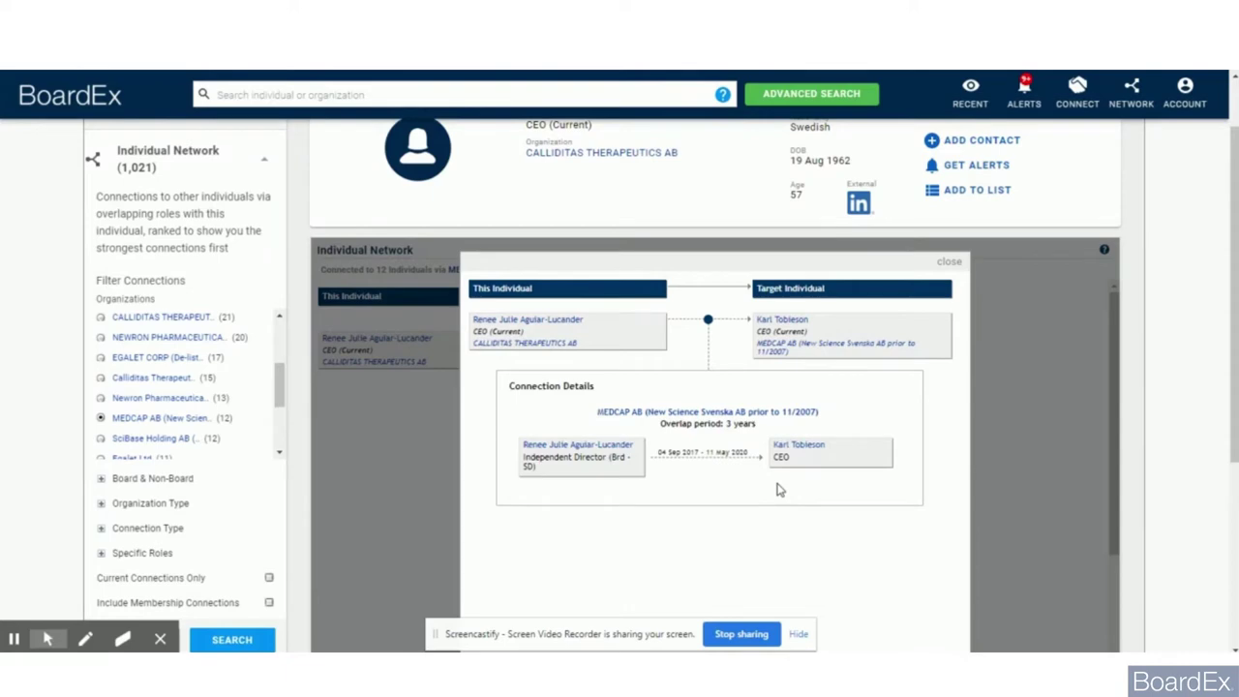
{"action": "scroll", "coordinate": [780, 490], "scroll_direction": "up", "scroll_amount": 1}
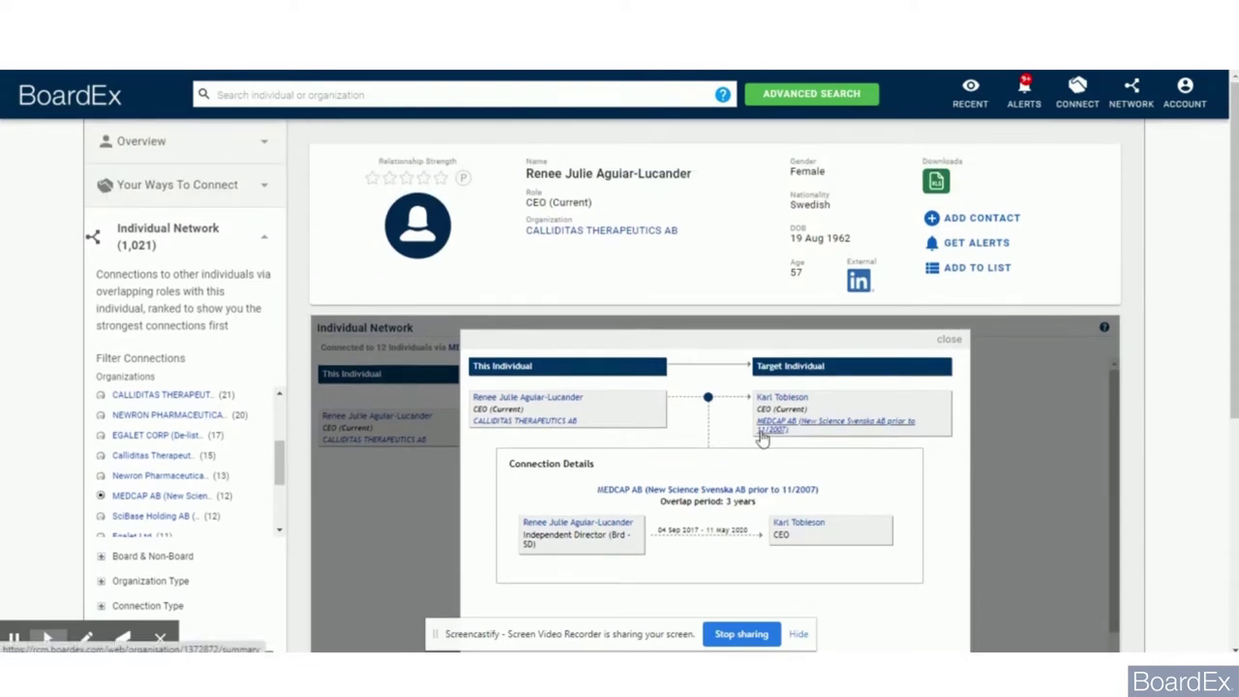